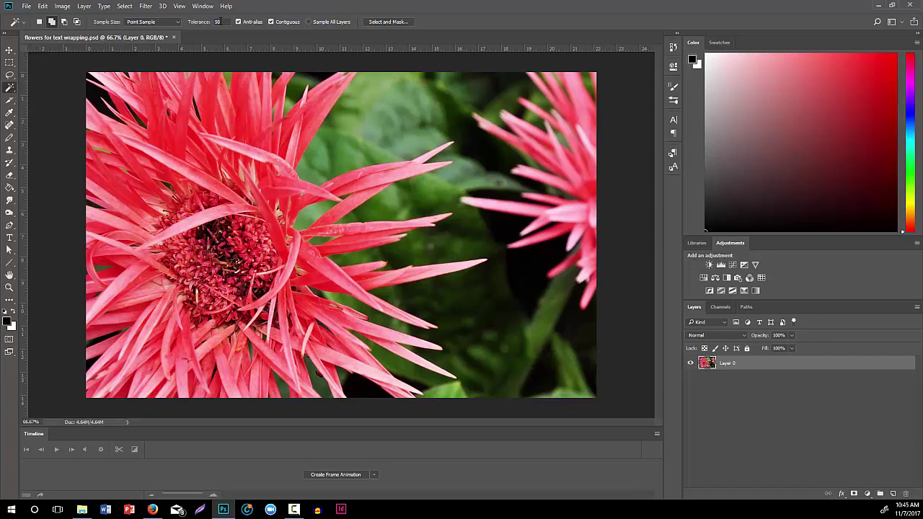
# Step: Keep the Magic Wand tolerance at 50 and select the green leaf at the top
pyautogui.click(217, 21)
pyautogui.press('Return')
pyautogui.click(398, 105)
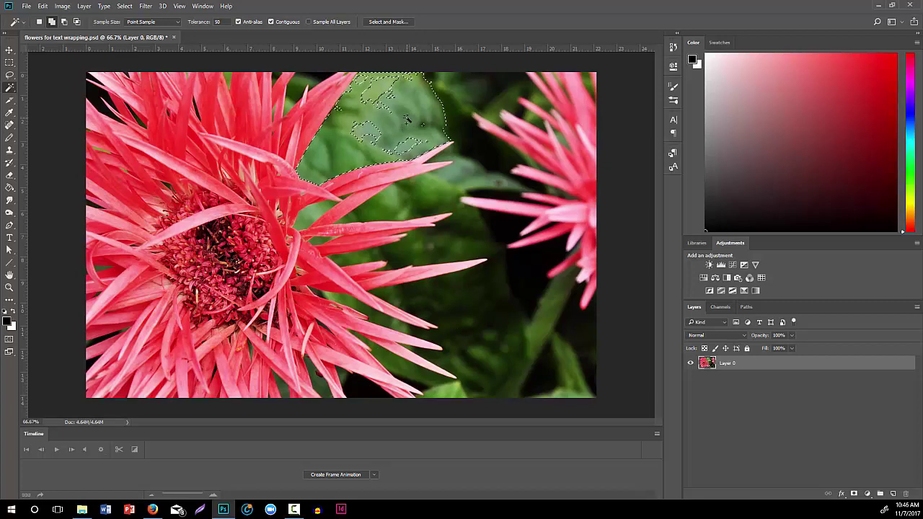
# Step: Extend the selection across the dark background using Similar and Grow twice
pyautogui.rightClick(406, 119)
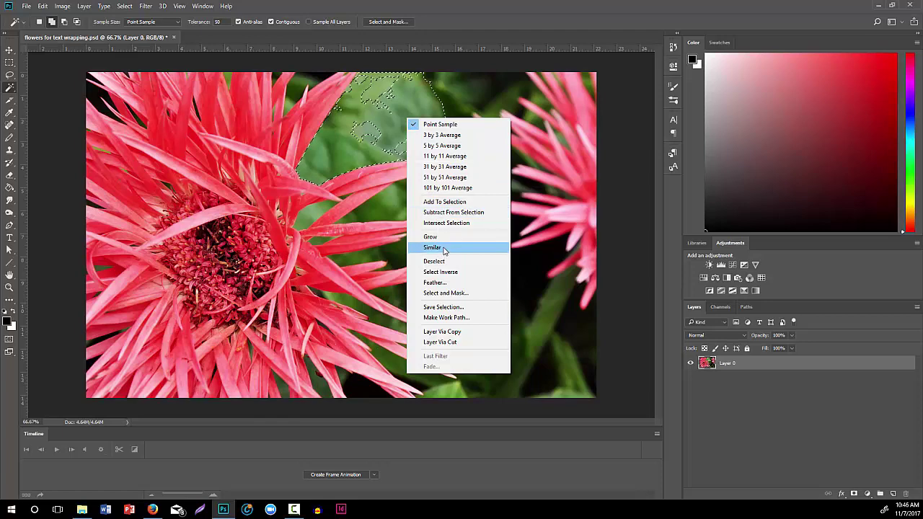
pyautogui.click(442, 247)
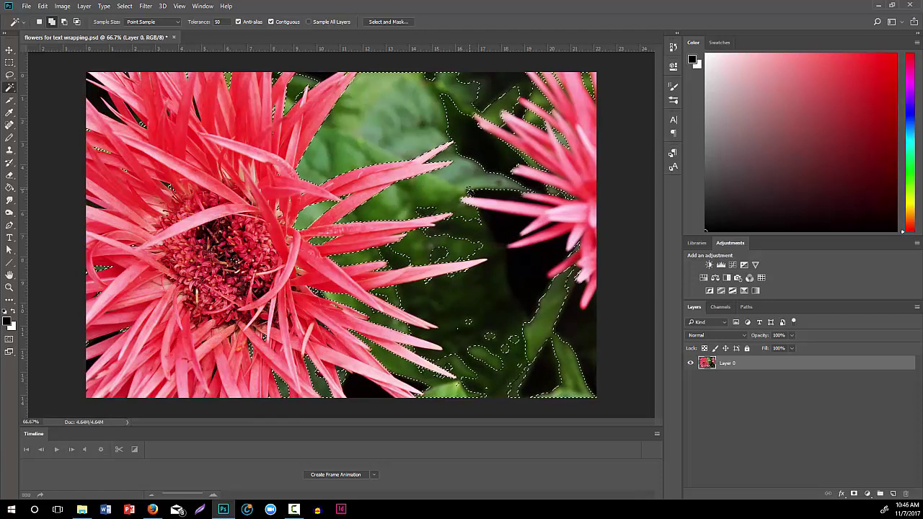
pyautogui.rightClick(461, 182)
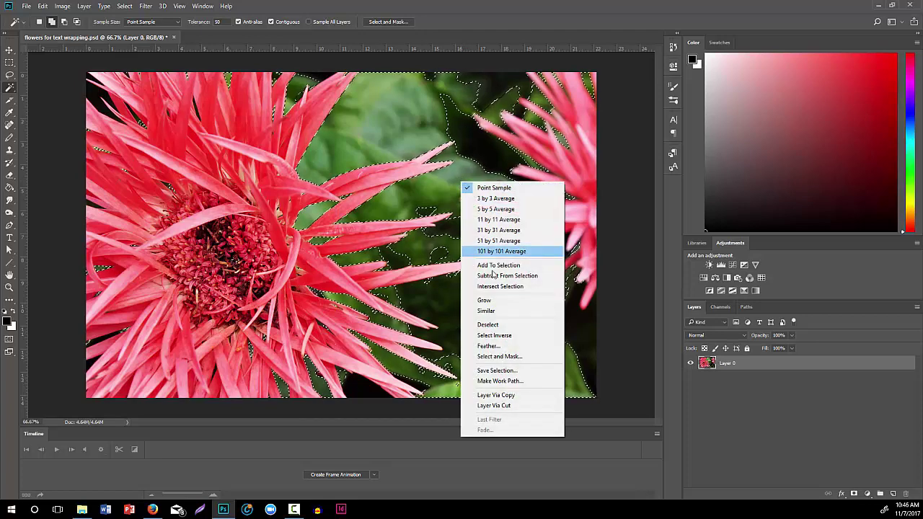
pyautogui.click(499, 300)
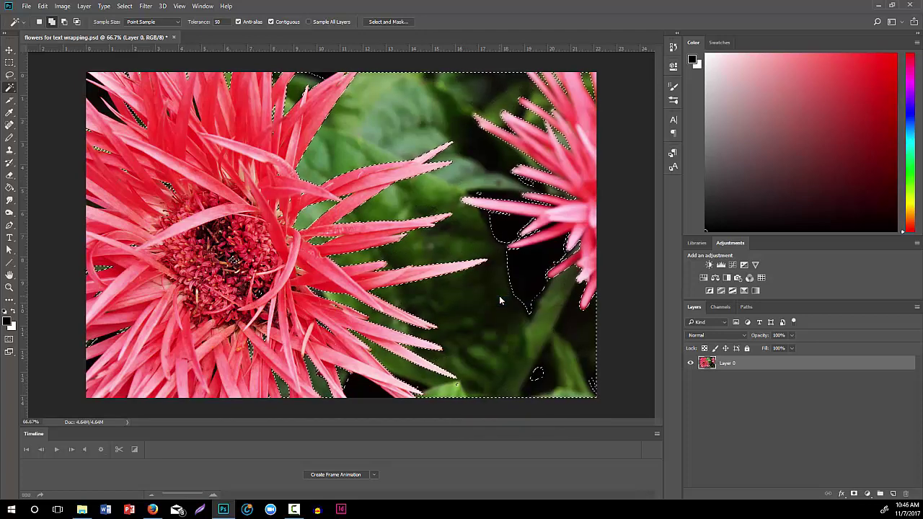
pyautogui.rightClick(498, 300)
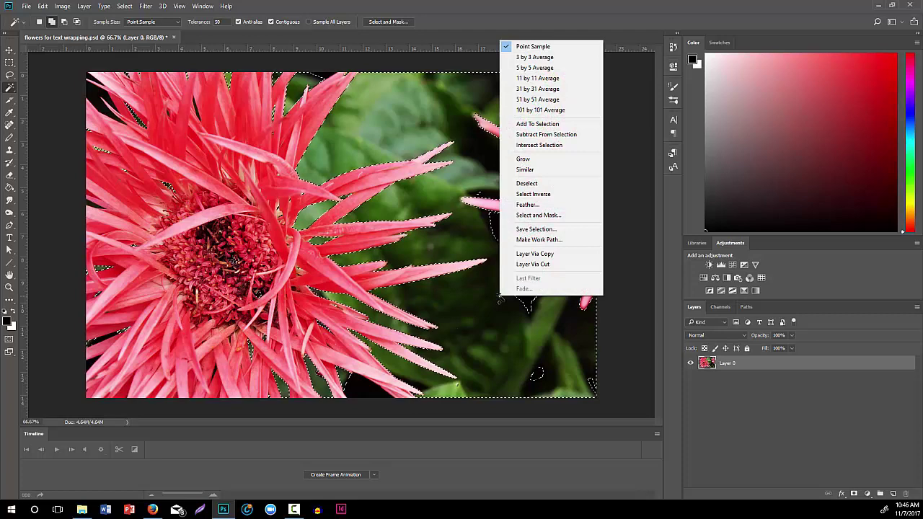
pyautogui.click(520, 160)
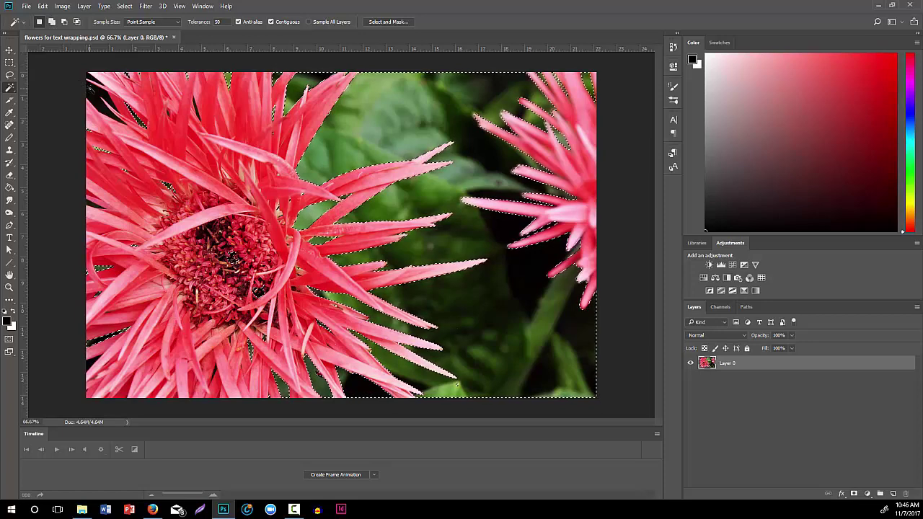
# Step: Set the selection mode to Add to selection and switch to the Lasso tool
pyautogui.press('shift')
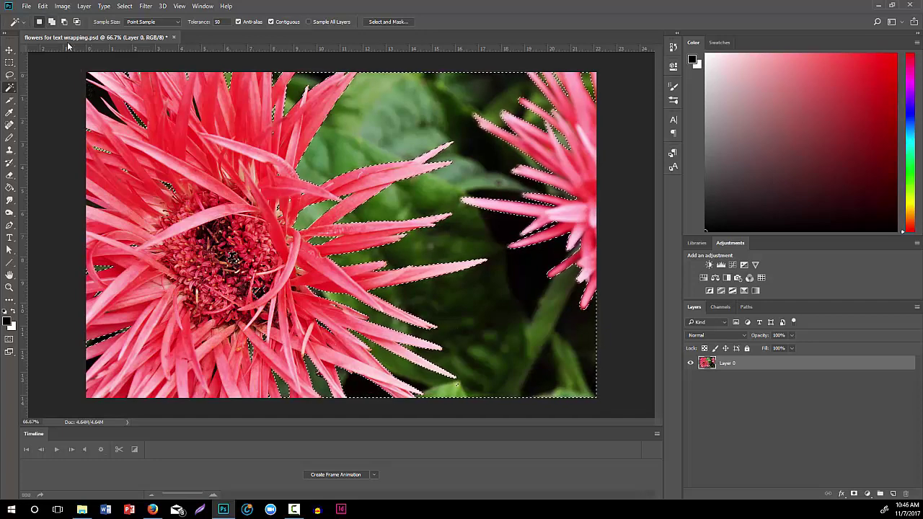
pyautogui.click(52, 22)
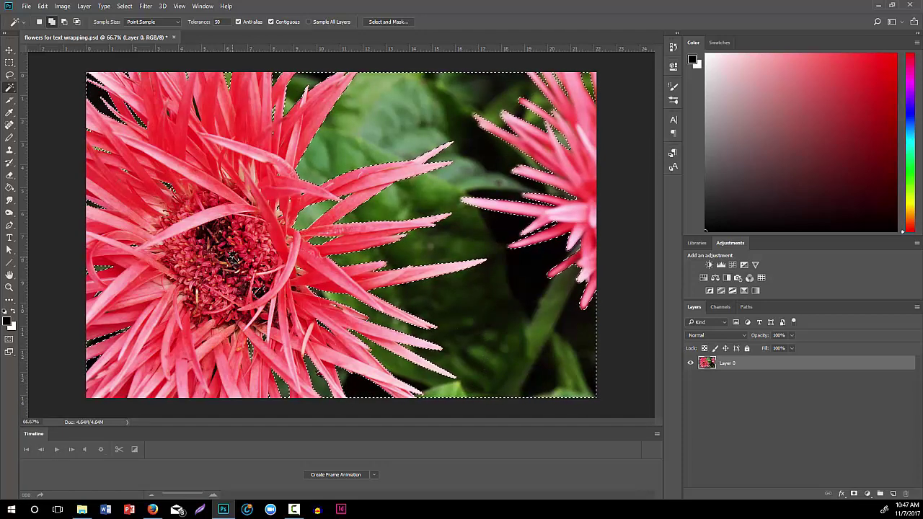
pyautogui.press('alt')
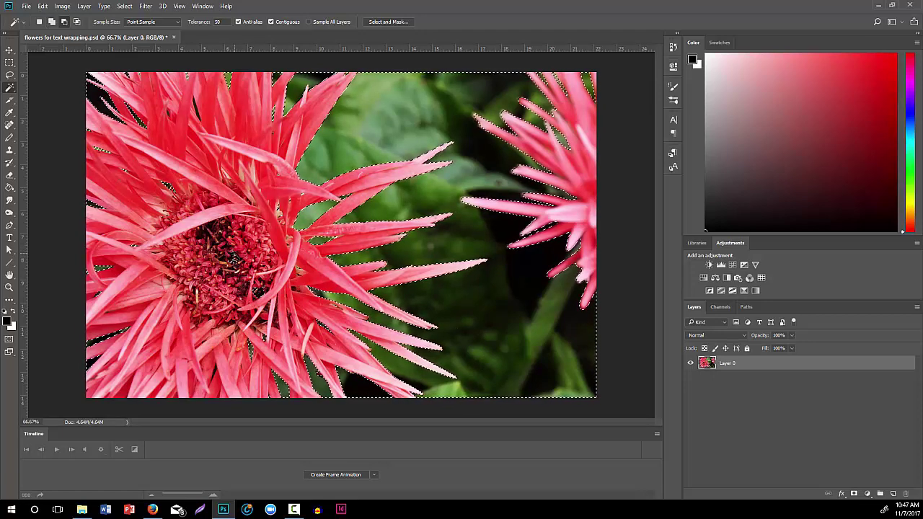
pyautogui.press('shift')
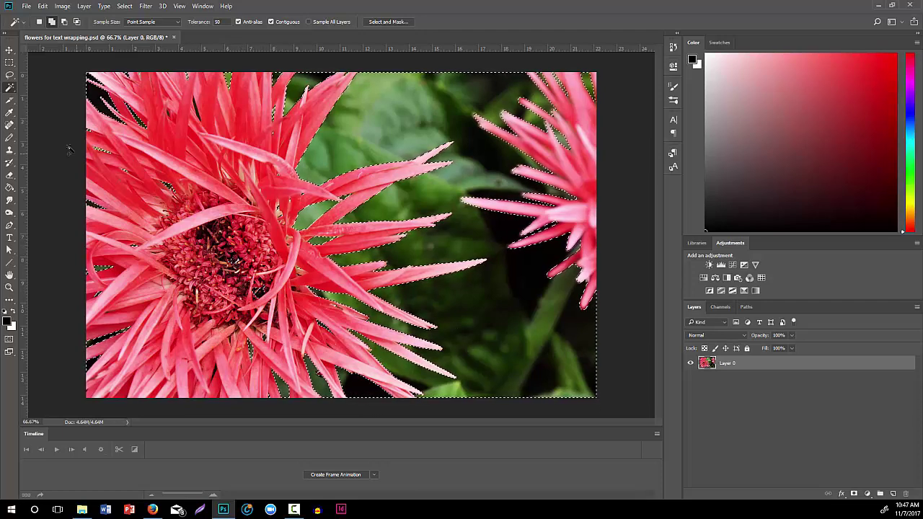
pyautogui.click(9, 76)
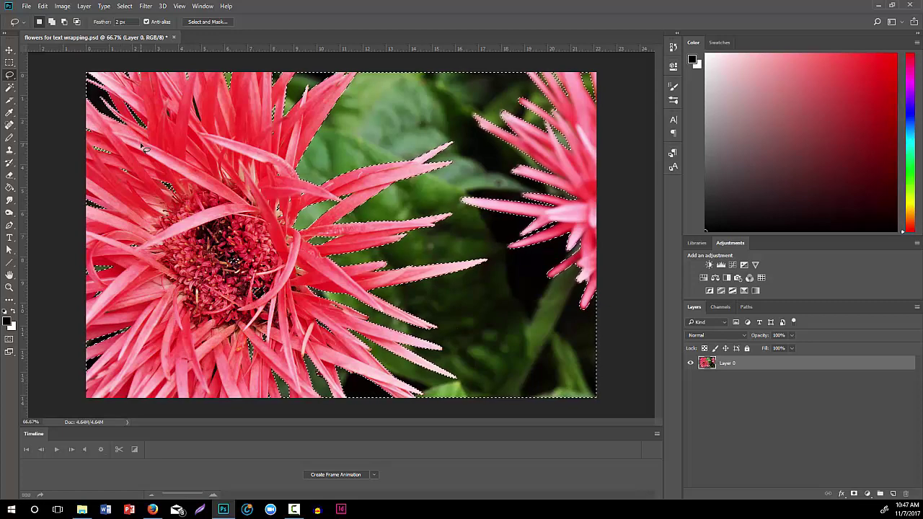
# Step: Try Alt subtract mode with the Lasso, then return to the Magic Wand tool
pyautogui.press('alt')
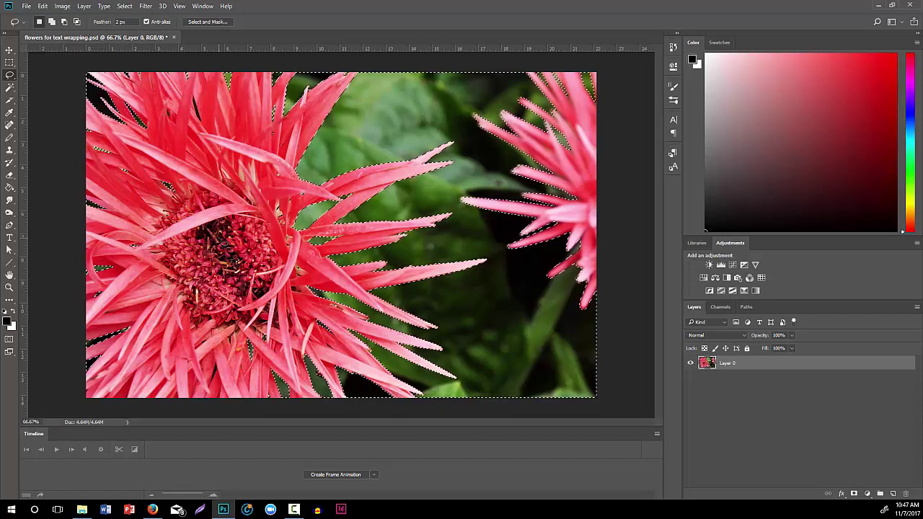
pyautogui.click(10, 87)
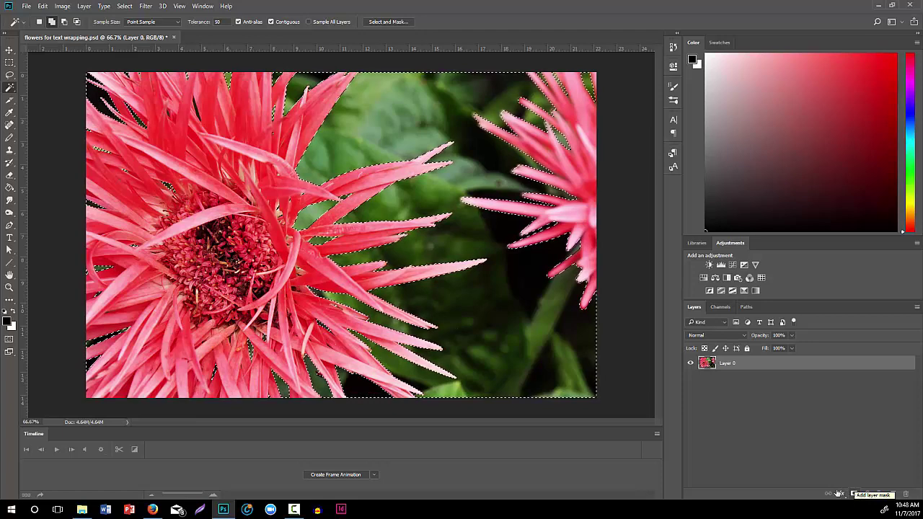
pyautogui.rightClick(419, 251)
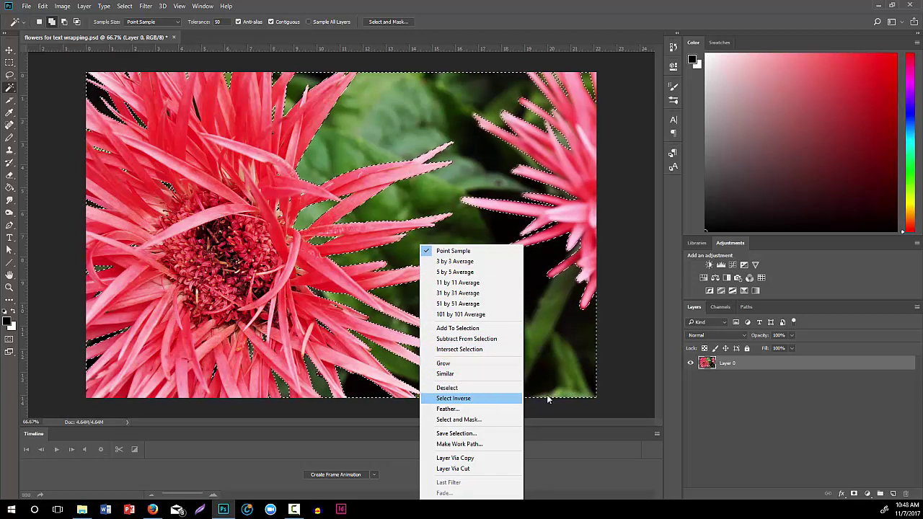
pyautogui.click(619, 391)
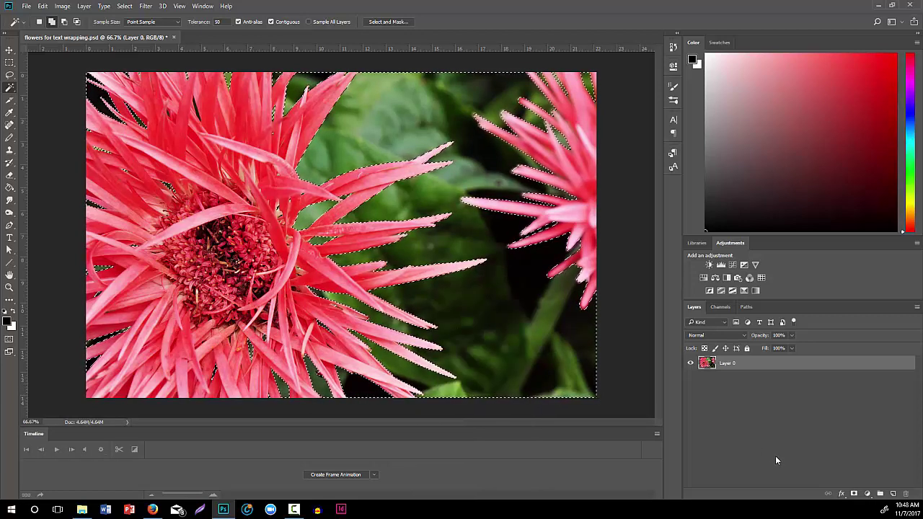
pyautogui.click(853, 495)
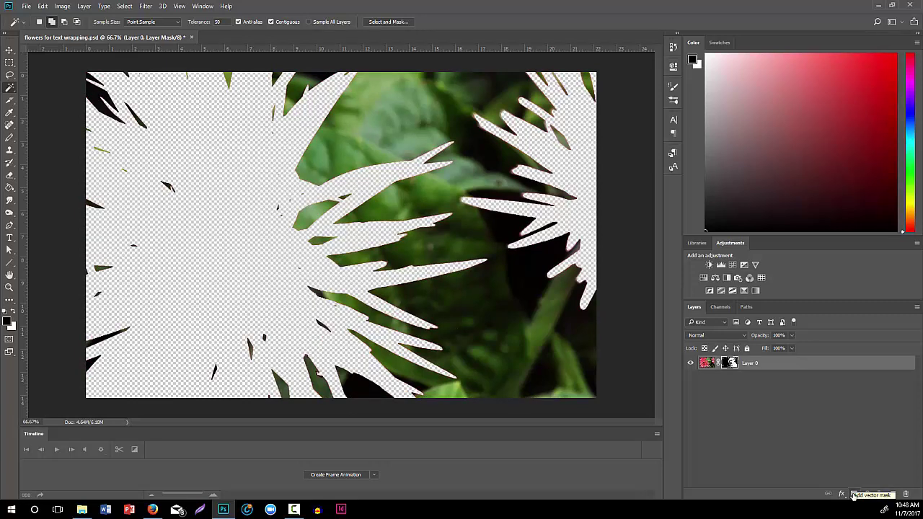
pyautogui.hotkey('ctrl', 'z')
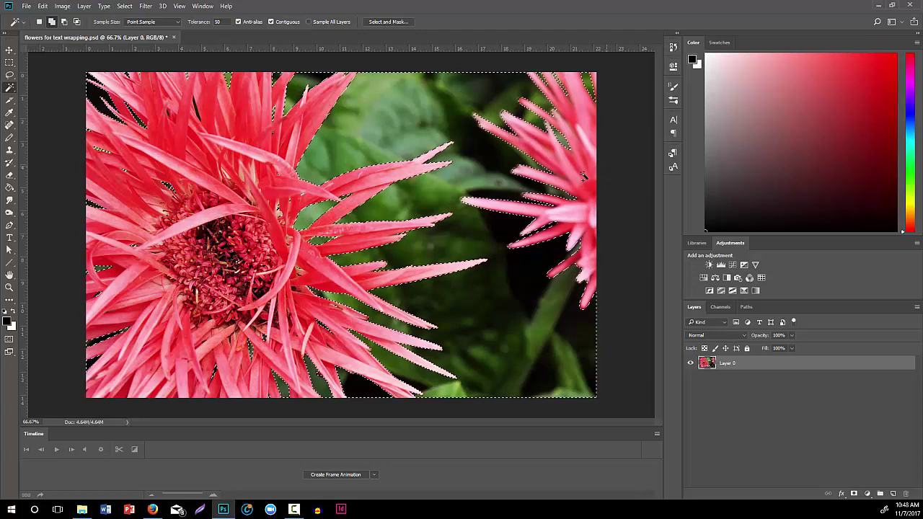
# Step: Invert the selection onto the flowers and add a layer mask to Layer 0
pyautogui.rightClick(480, 101)
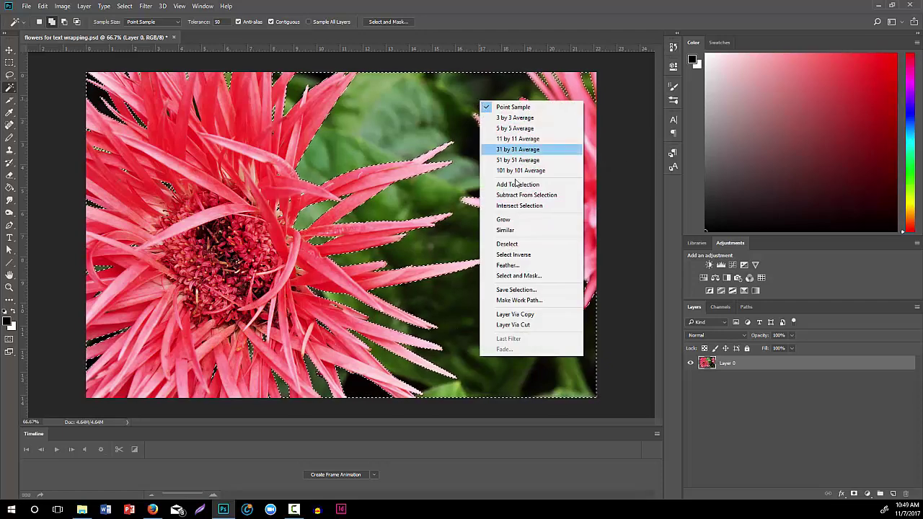
pyautogui.click(516, 255)
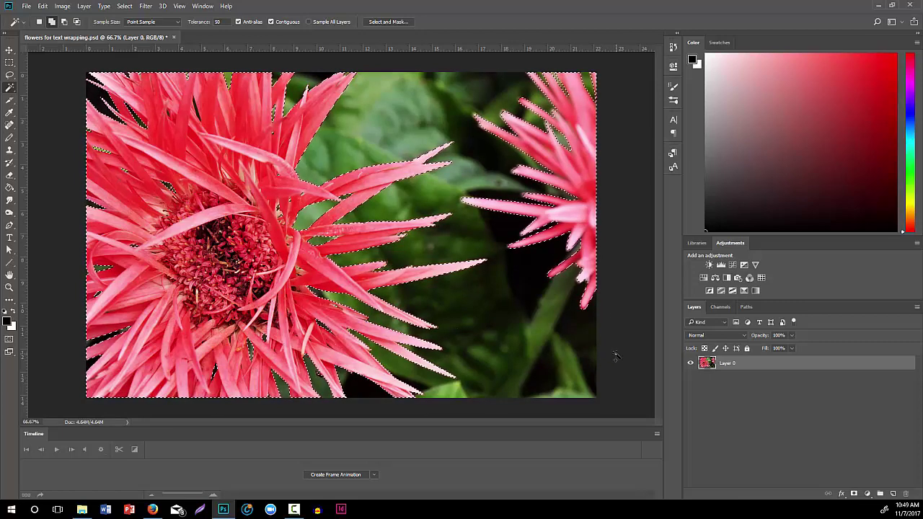
pyautogui.click(854, 495)
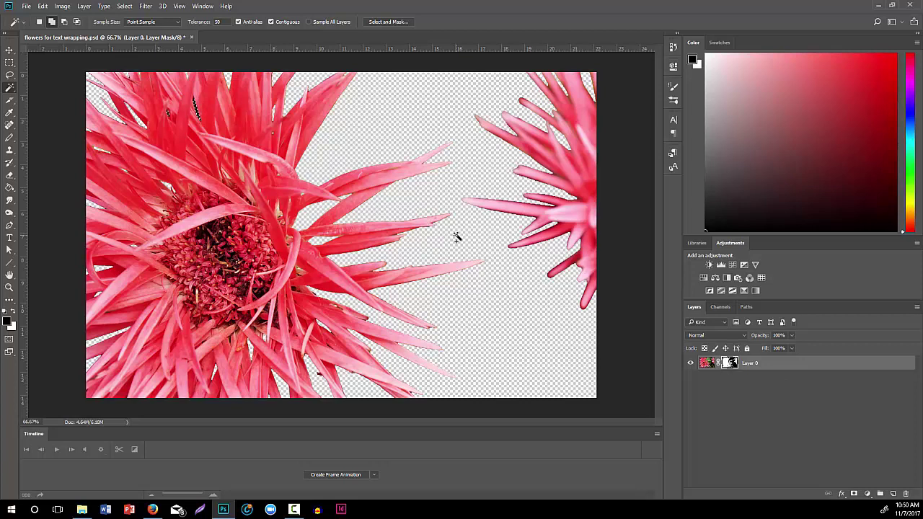
pyautogui.press('b')
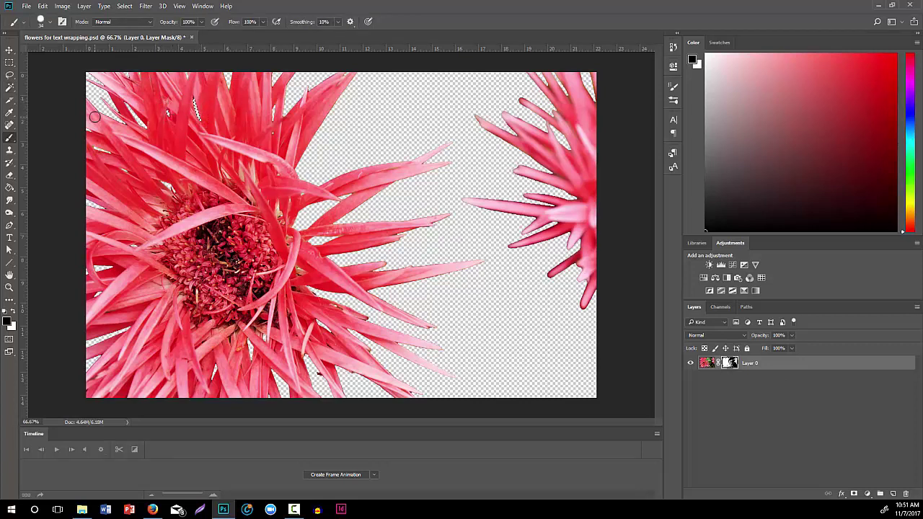
pyautogui.click(11, 63)
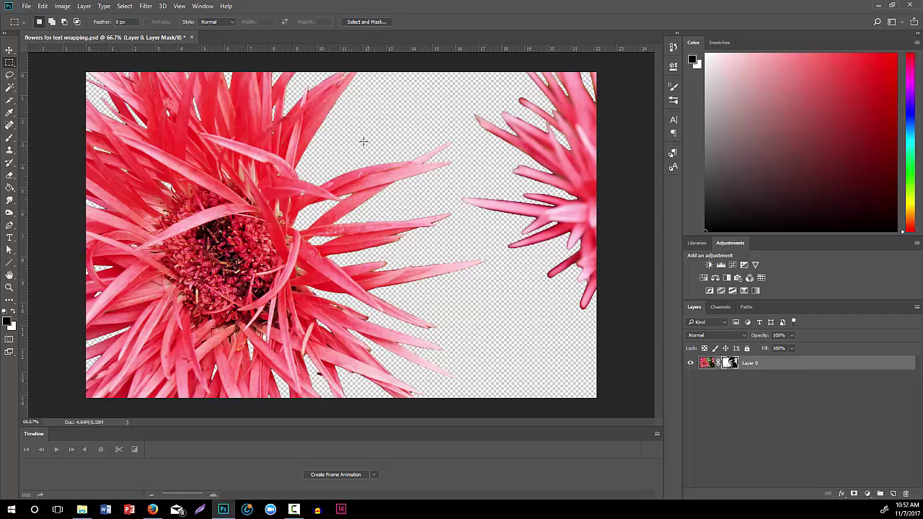
# Step: Save a PNG copy named 'flowers for text wrapping.png', accepting the default PNG options
pyautogui.click(25, 8)
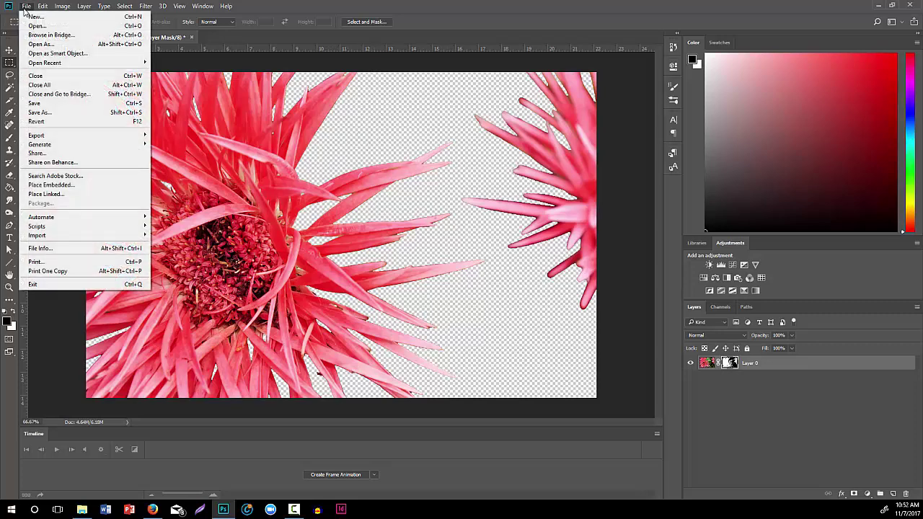
pyautogui.click(25, 8)
pyautogui.click(25, 9)
pyautogui.click(25, 8)
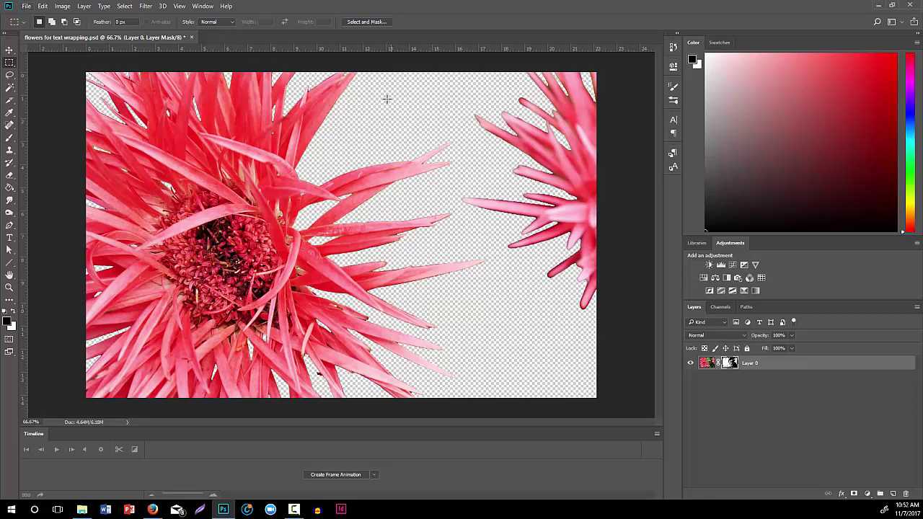
pyautogui.click(25, 9)
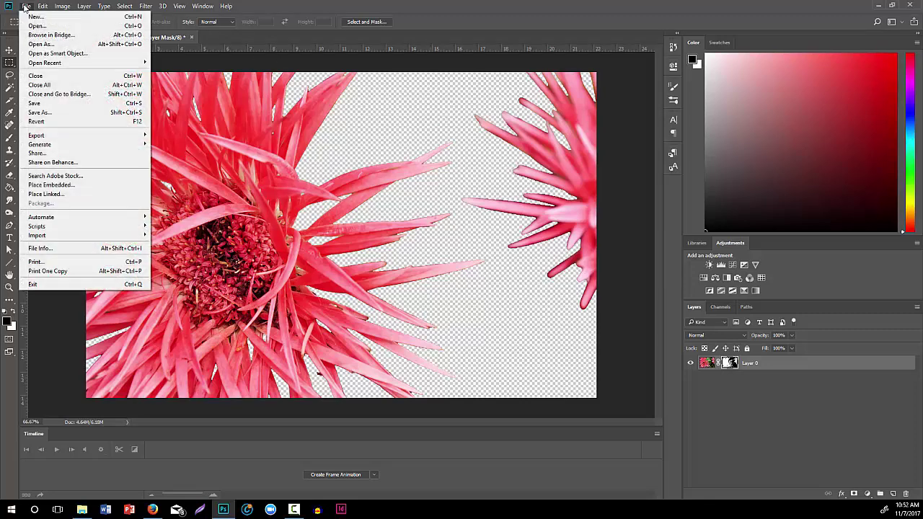
pyautogui.click(67, 112)
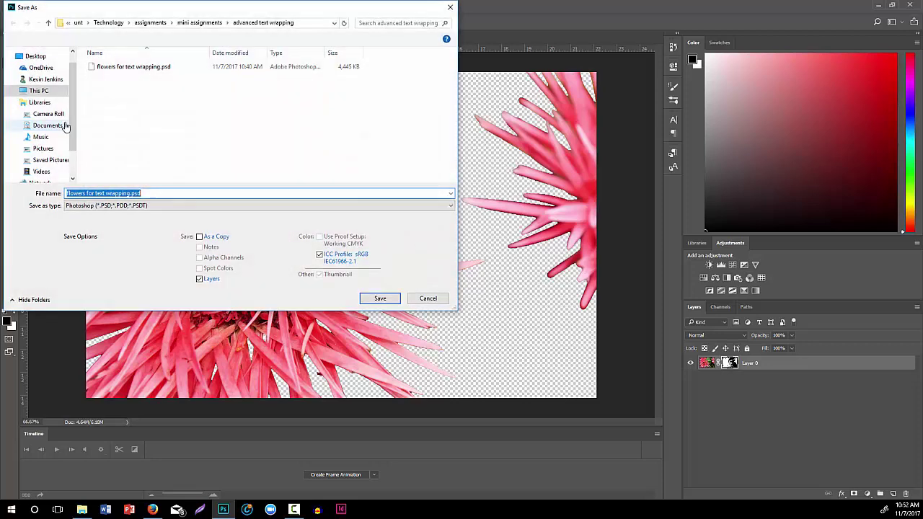
pyautogui.click(147, 206)
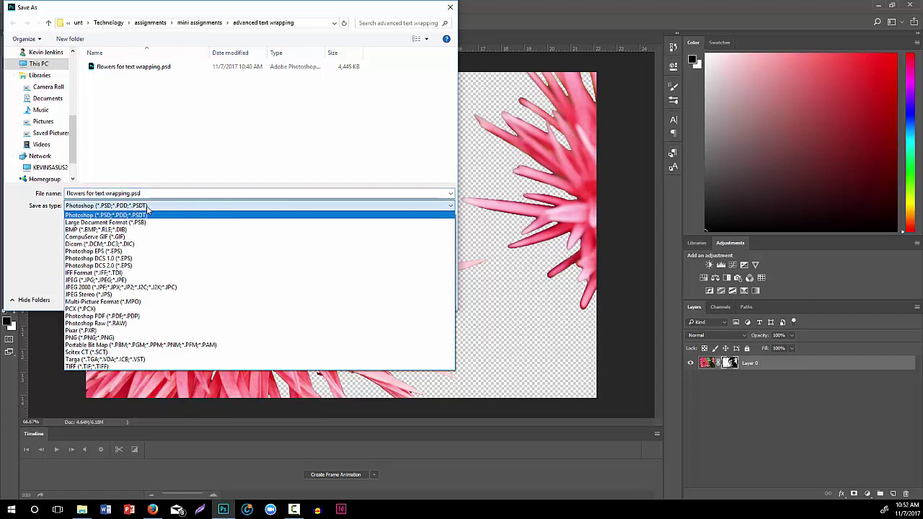
pyautogui.click(132, 337)
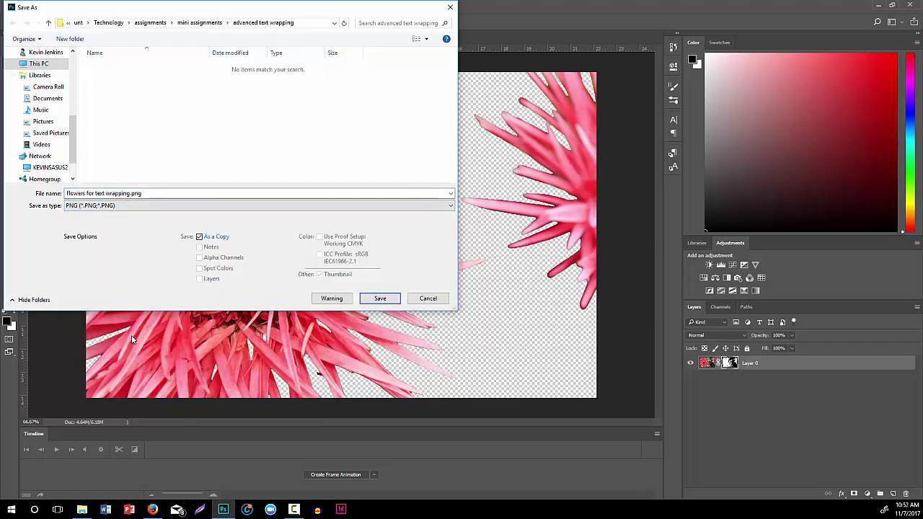
pyautogui.click(382, 300)
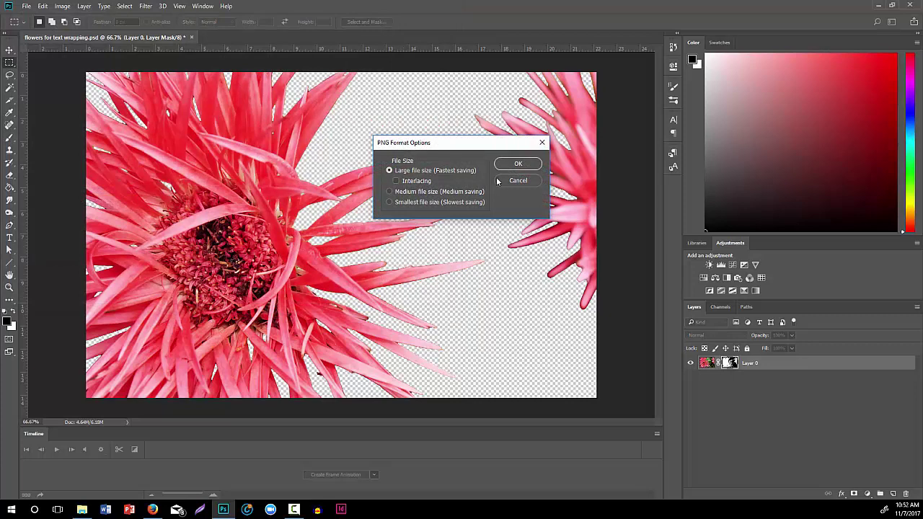
pyautogui.click(518, 163)
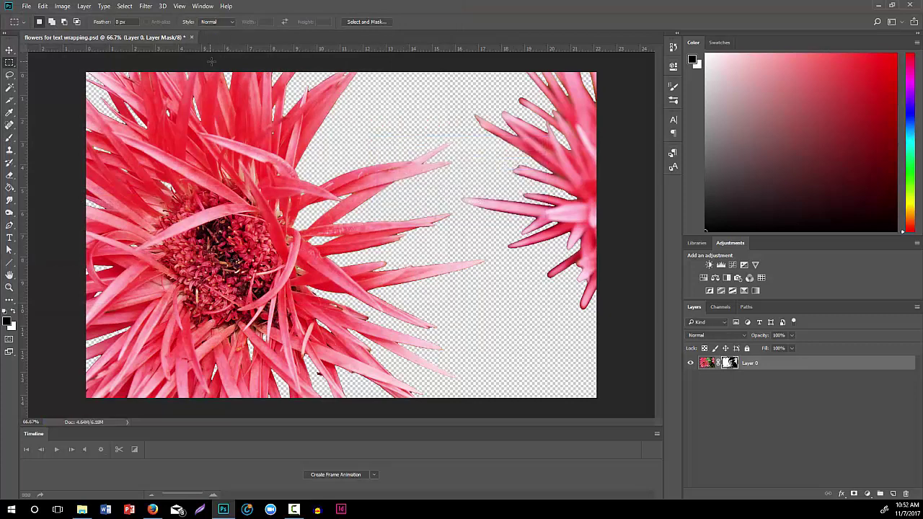